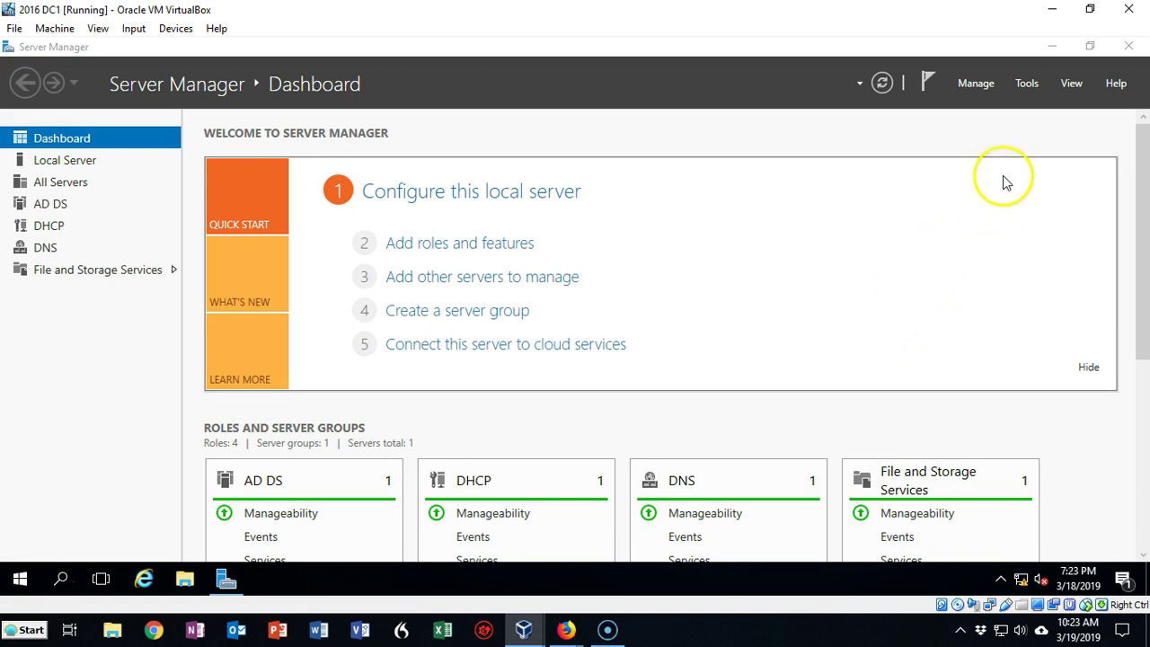
# Open Server Manager's Tools menu of administrative tools.
pyautogui.click(1027, 86)
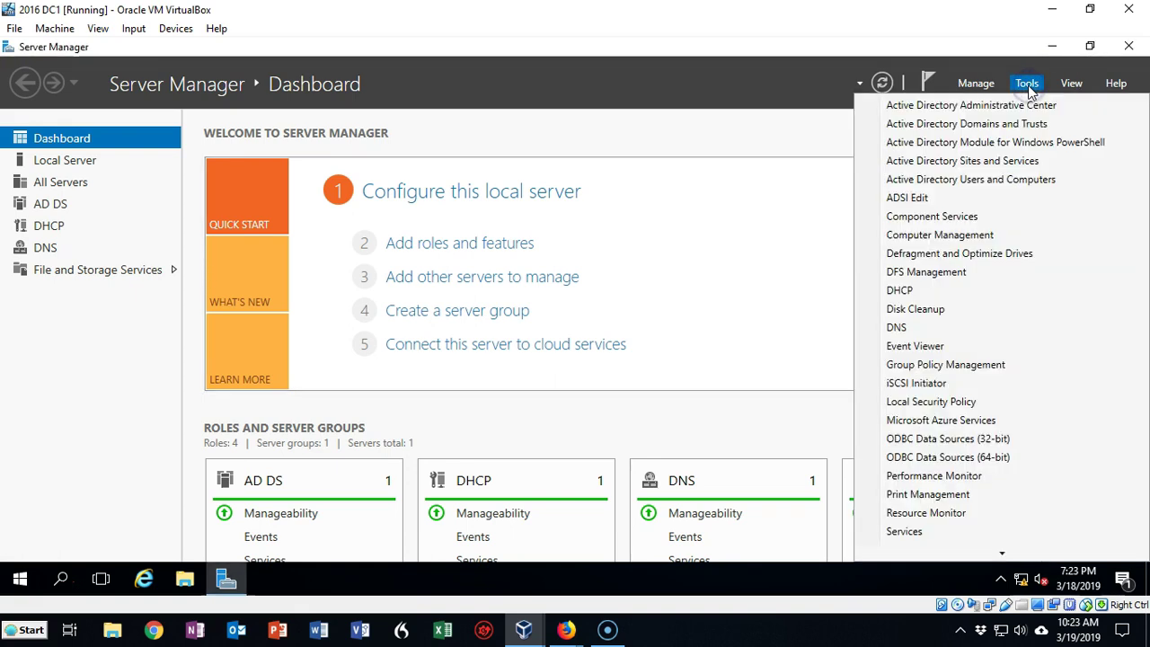
# Launch Active Directory Users and Computers and show the Users container's accounts.
pyautogui.click(1011, 180)
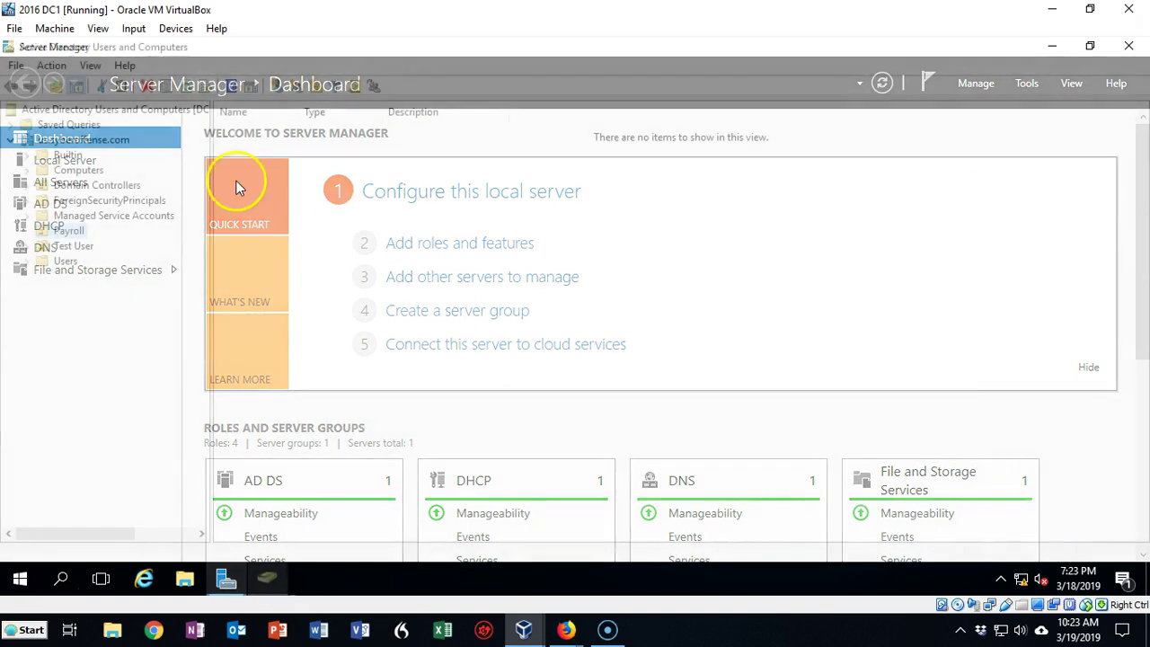
pyautogui.click(66, 262)
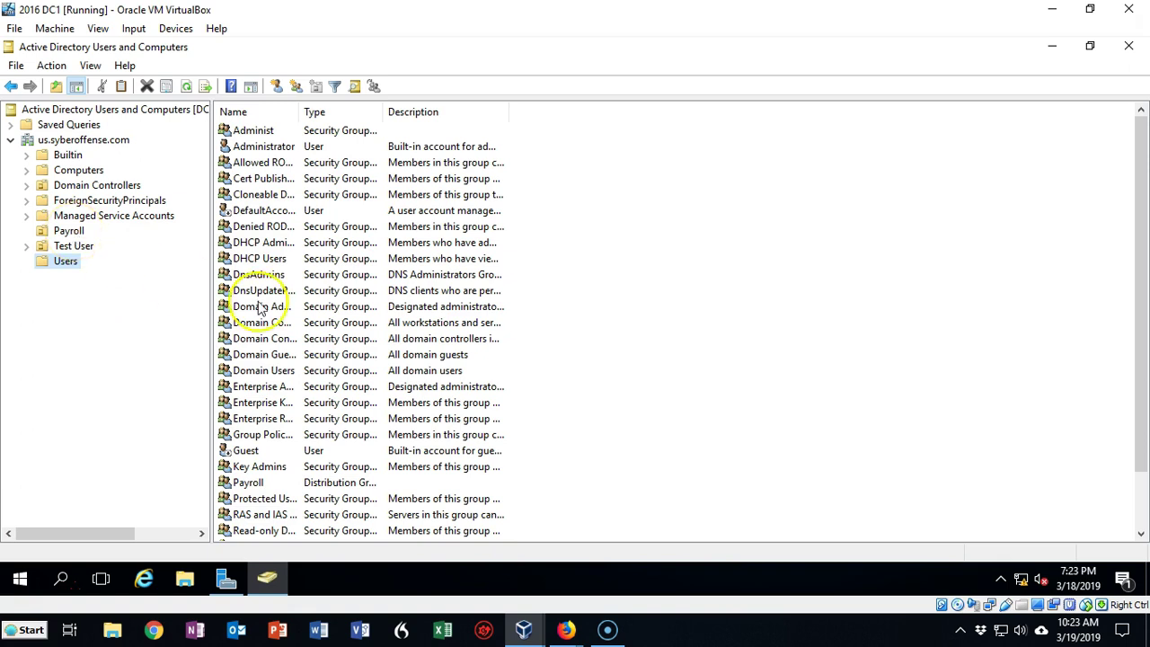
pyautogui.scroll(-2, 714, 386)
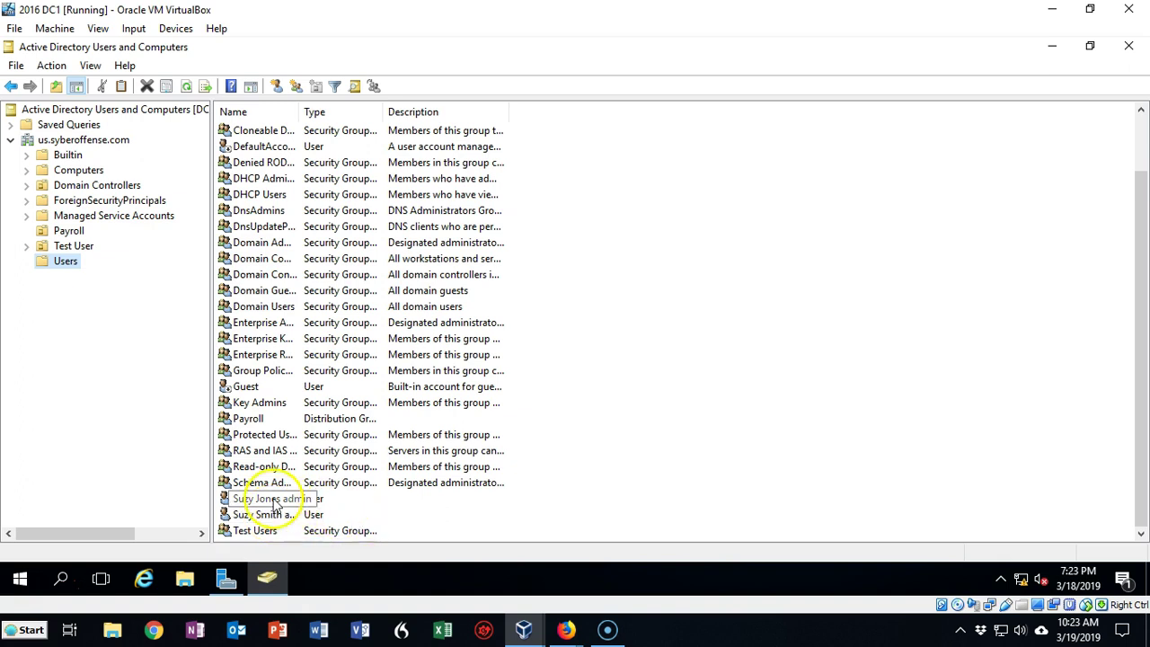
# Move both admin user accounts into the Payroll OU, confirming each move warning.
pyautogui.moveTo(277, 506); pyautogui.dragTo(89, 235)
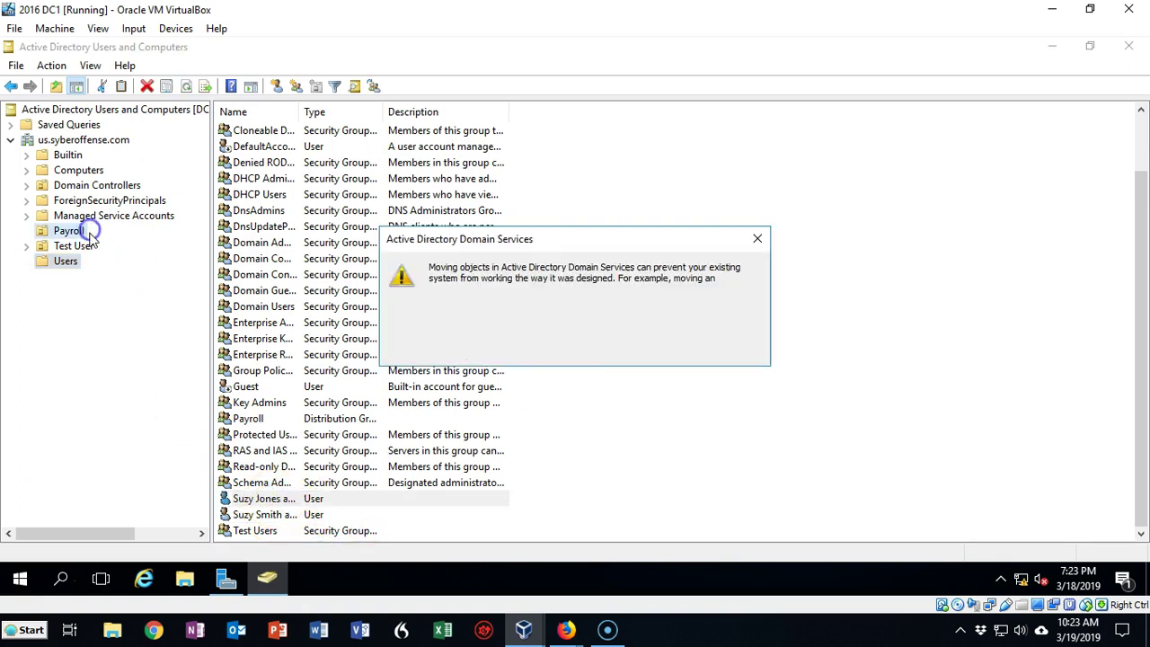
pyautogui.click(521, 354)
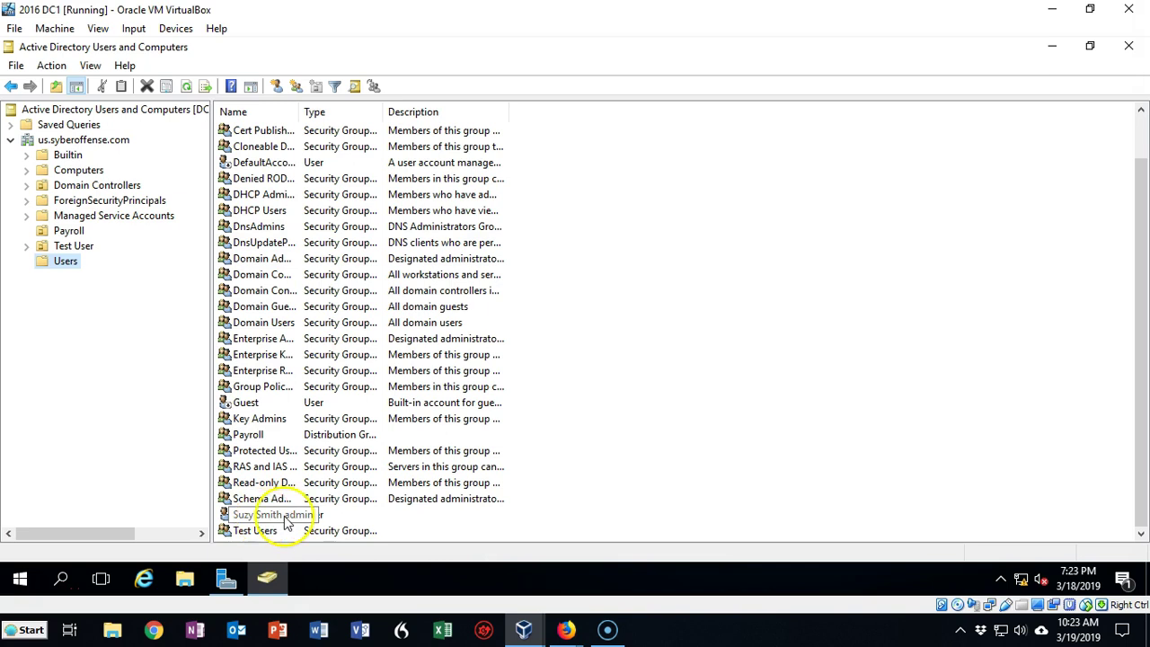
pyautogui.moveTo(292, 514); pyautogui.dragTo(77, 232)
pyautogui.click(527, 352)
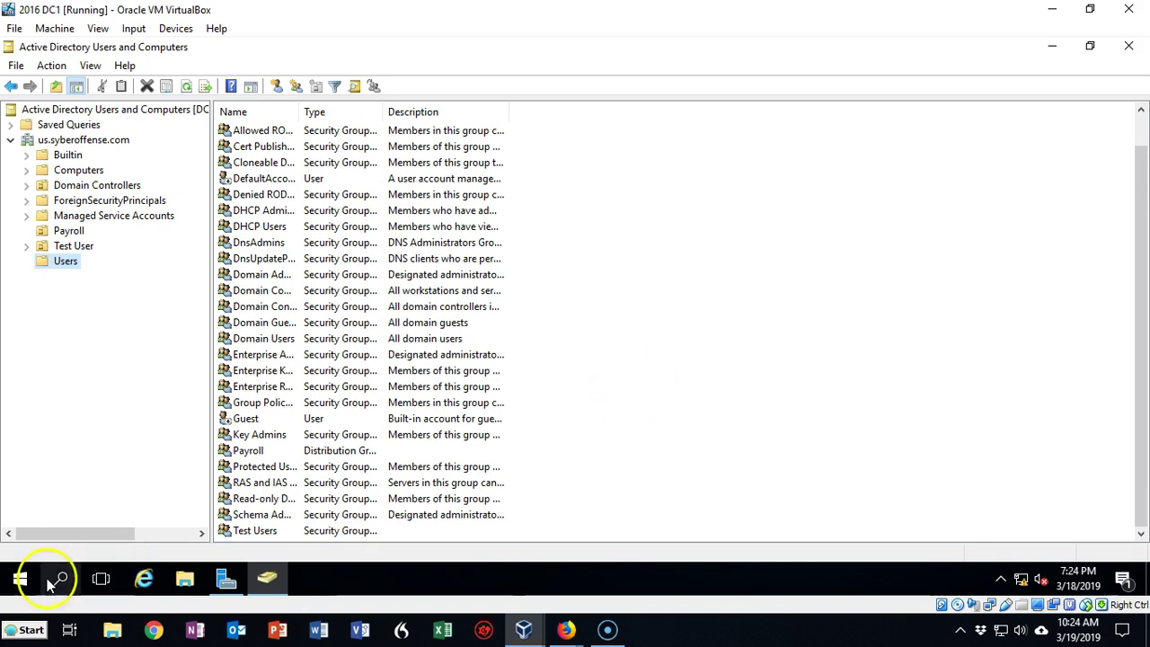
# Launch Group Policy Management from Server Manager's Tools menu.
pyautogui.click(225, 582)
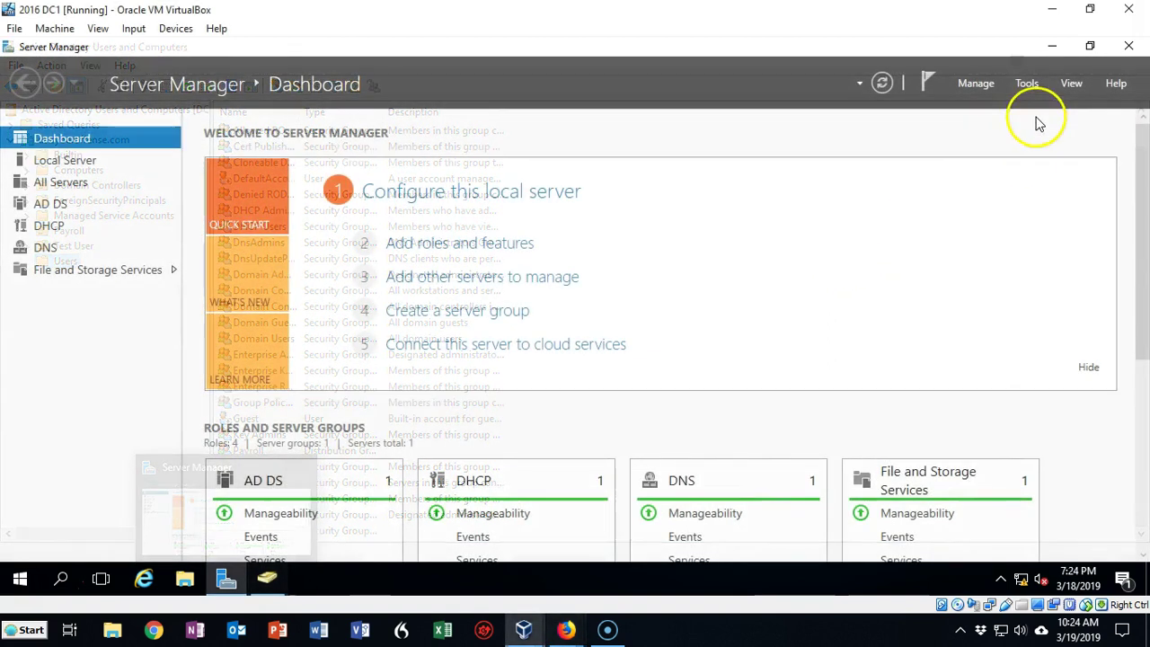
pyautogui.click(1027, 85)
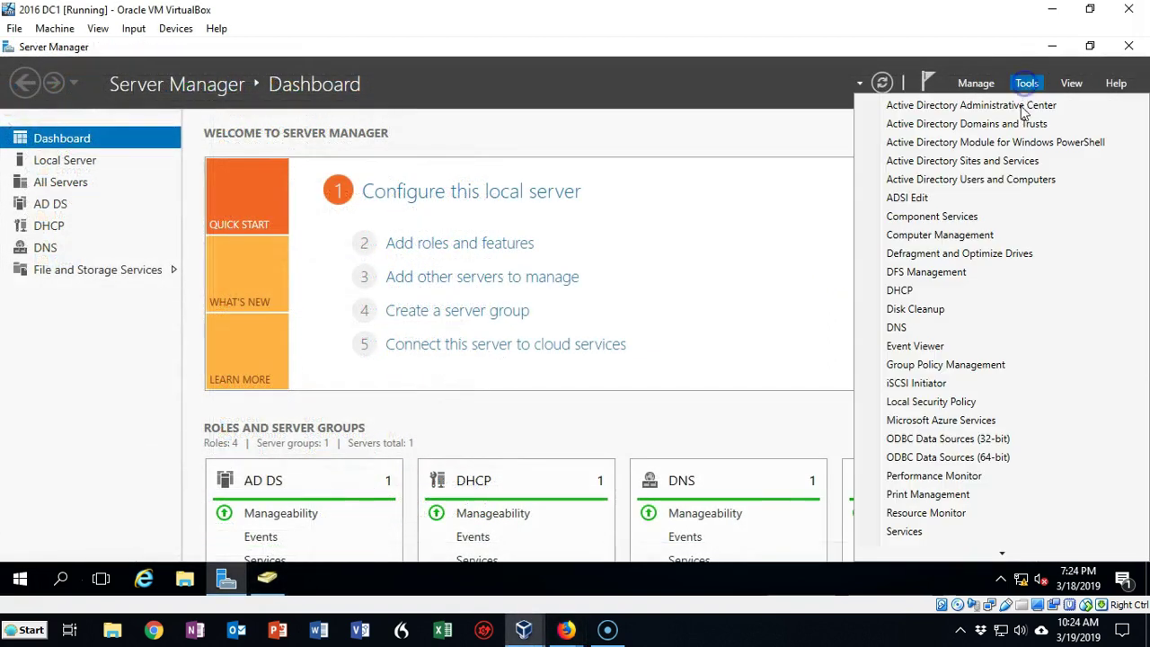
pyautogui.click(981, 372)
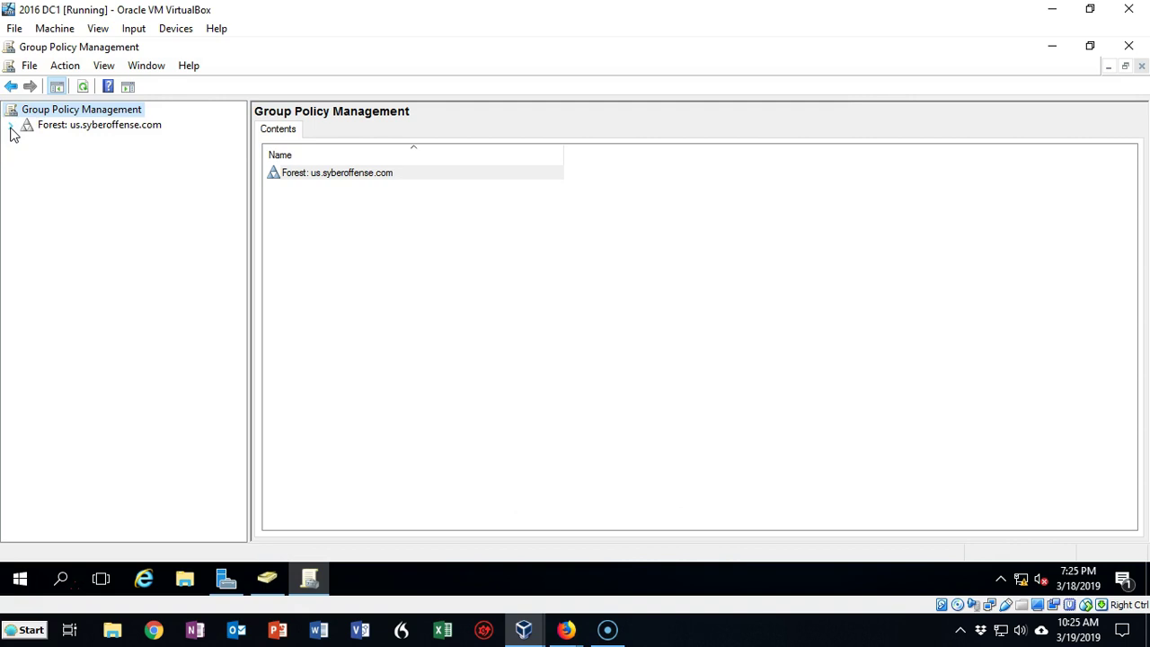
# Expand Forest, Domains and us.syberoffense.com, then select the Payroll OU.
pyautogui.click(12, 127)
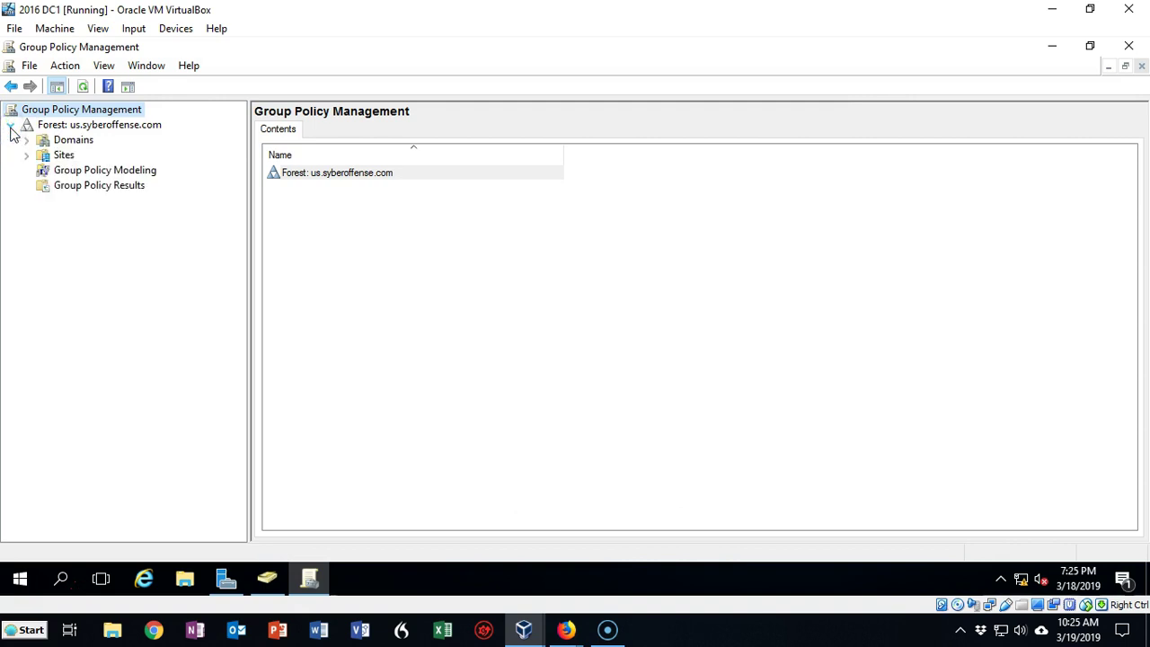
pyautogui.click(26, 141)
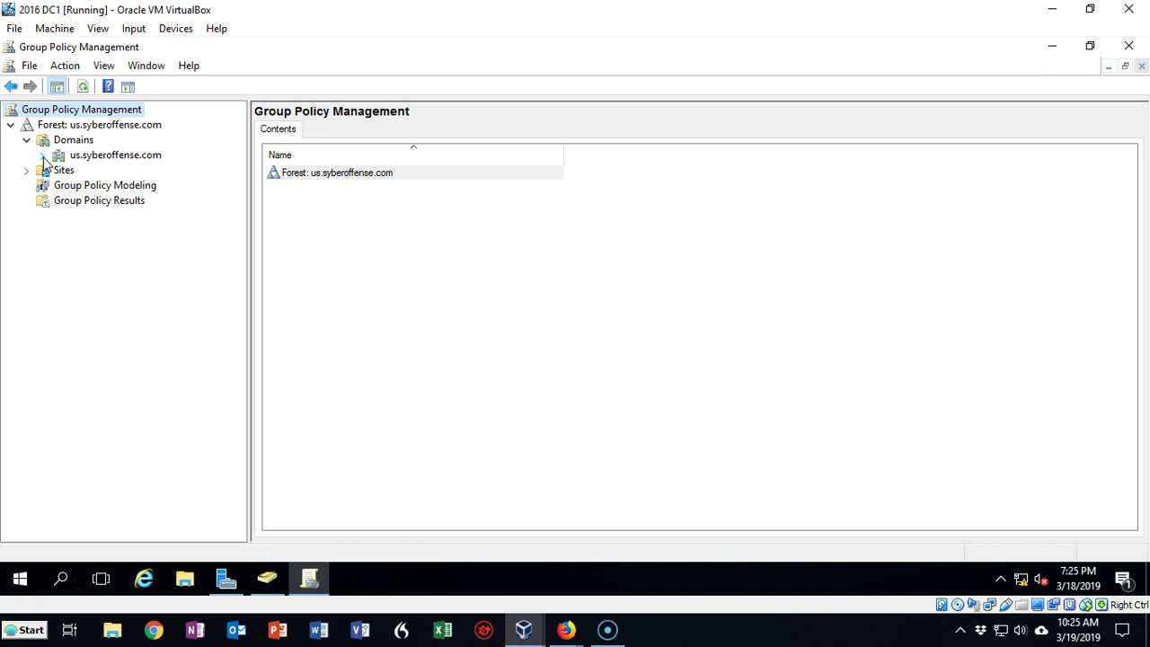
pyautogui.click(43, 156)
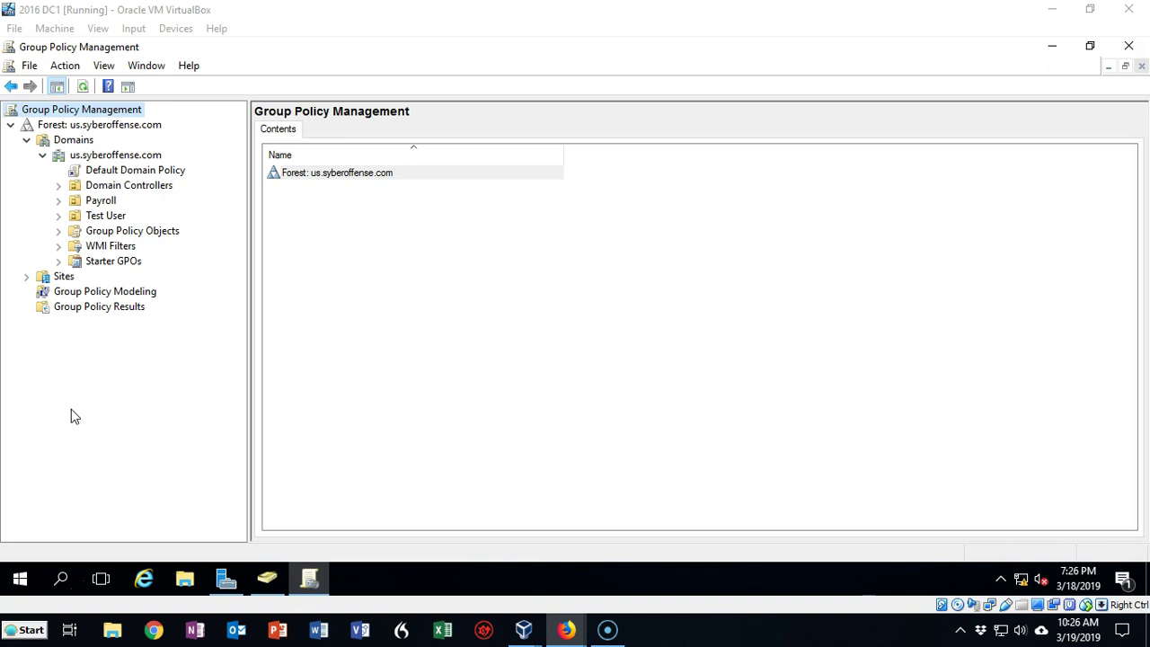
pyautogui.click(103, 201)
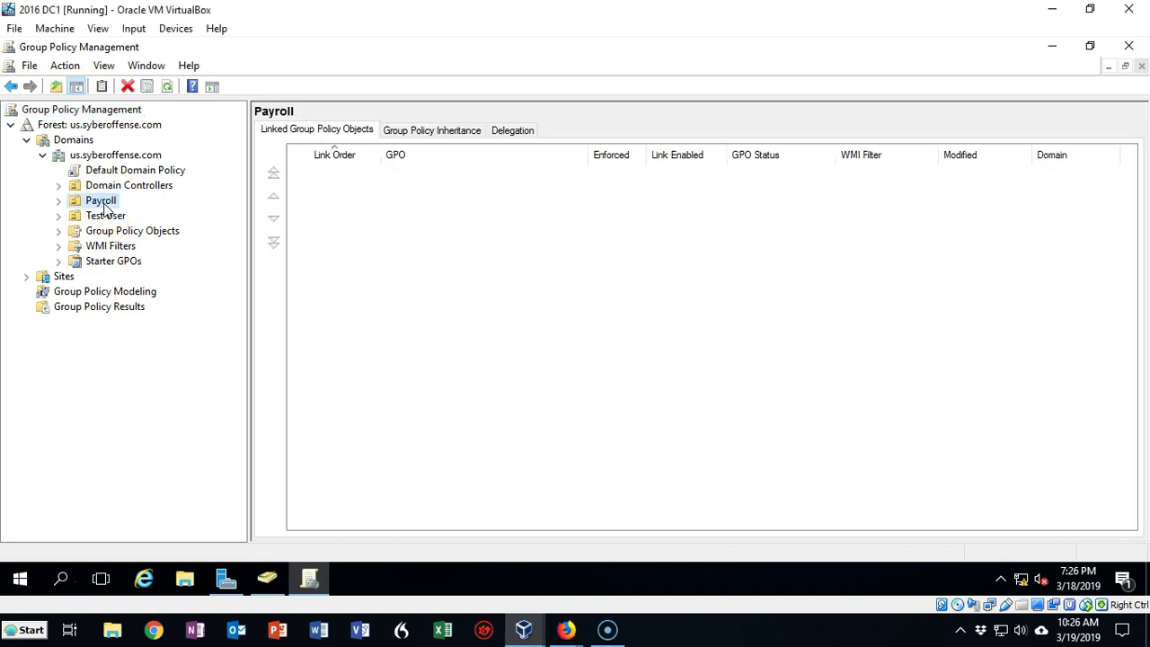
# Create and link a new GPO on Payroll named 'Payroll Group Policy Object'.
pyautogui.rightClick(103, 205)
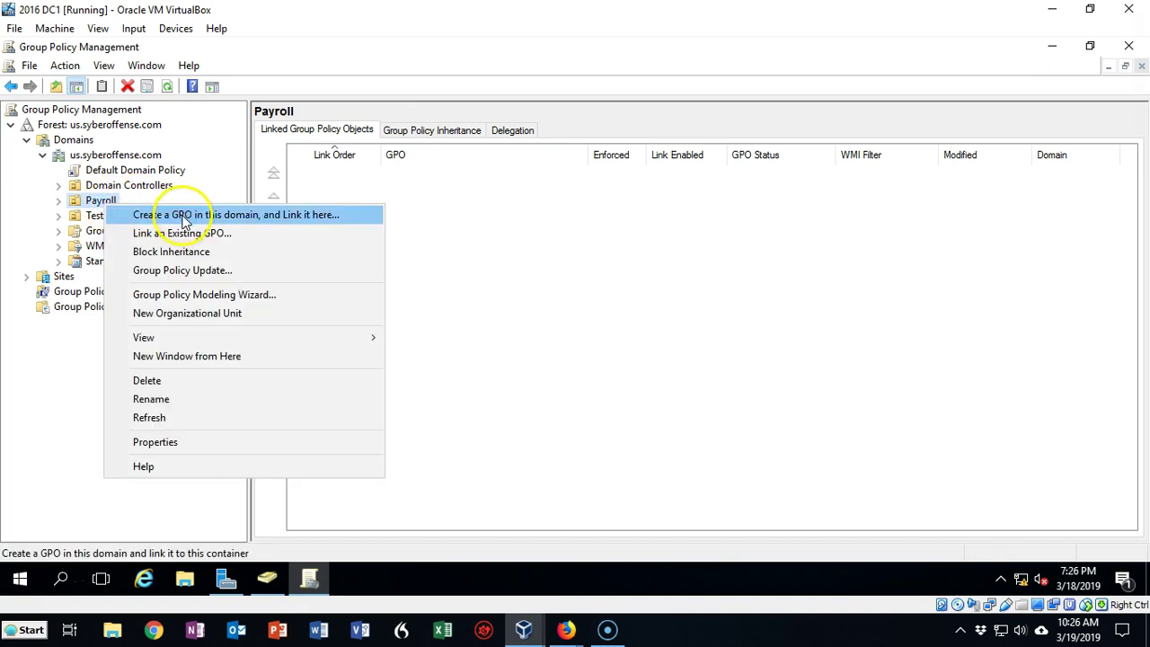
pyautogui.click(239, 217)
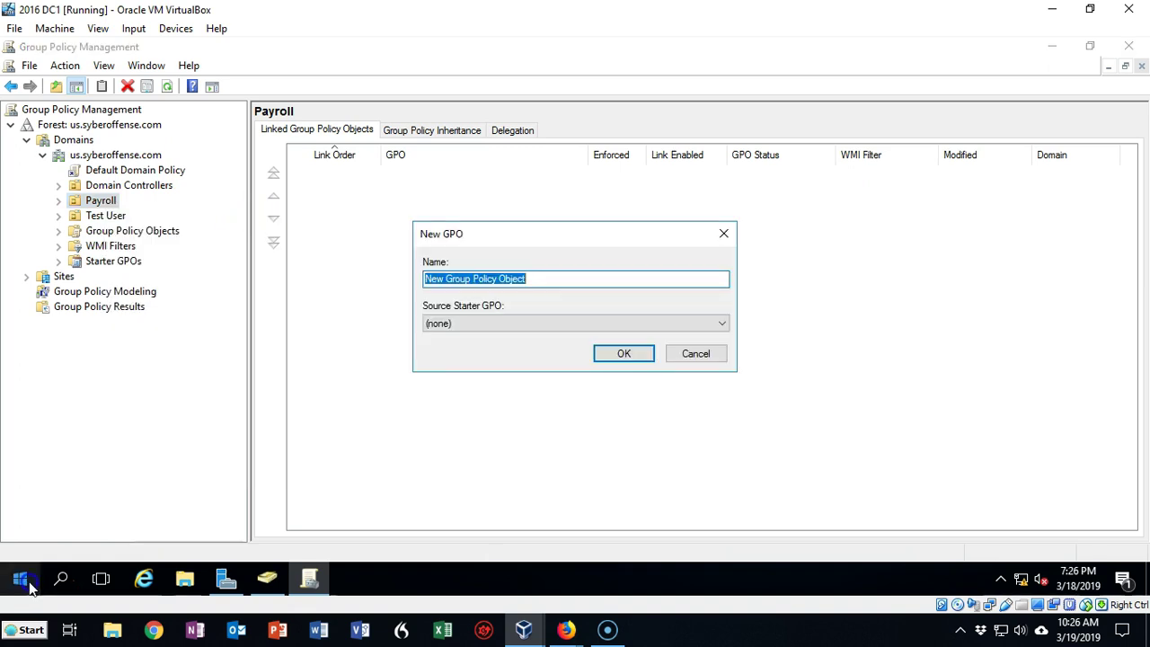
pyautogui.click(445, 278)
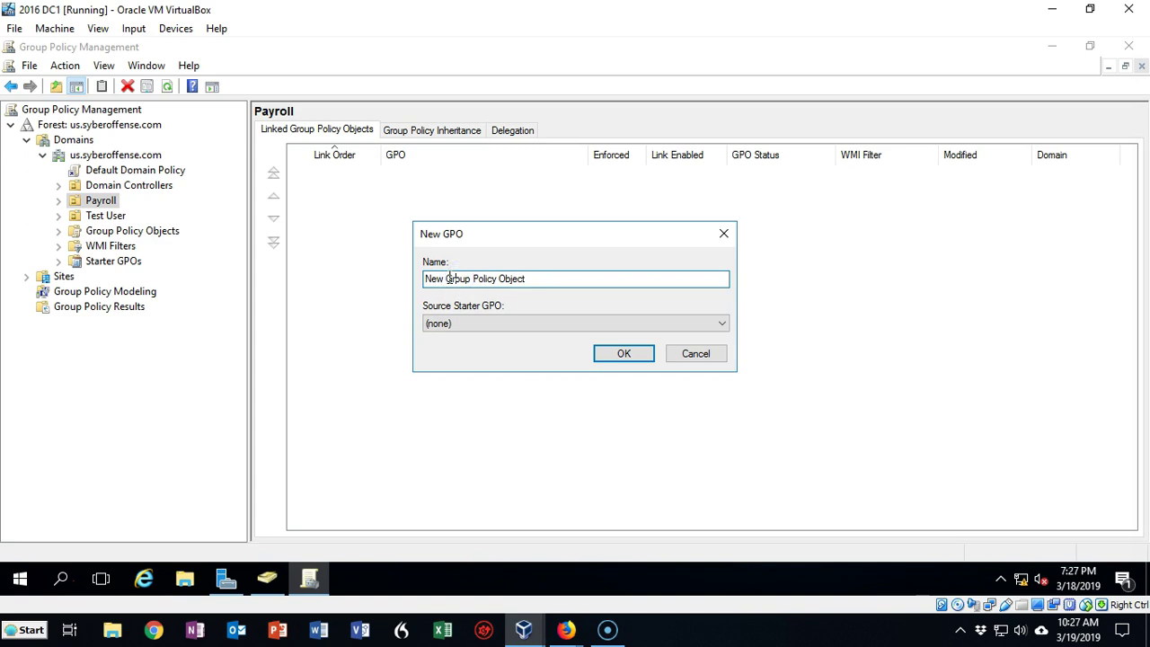
pyautogui.doubleClick(440, 278)
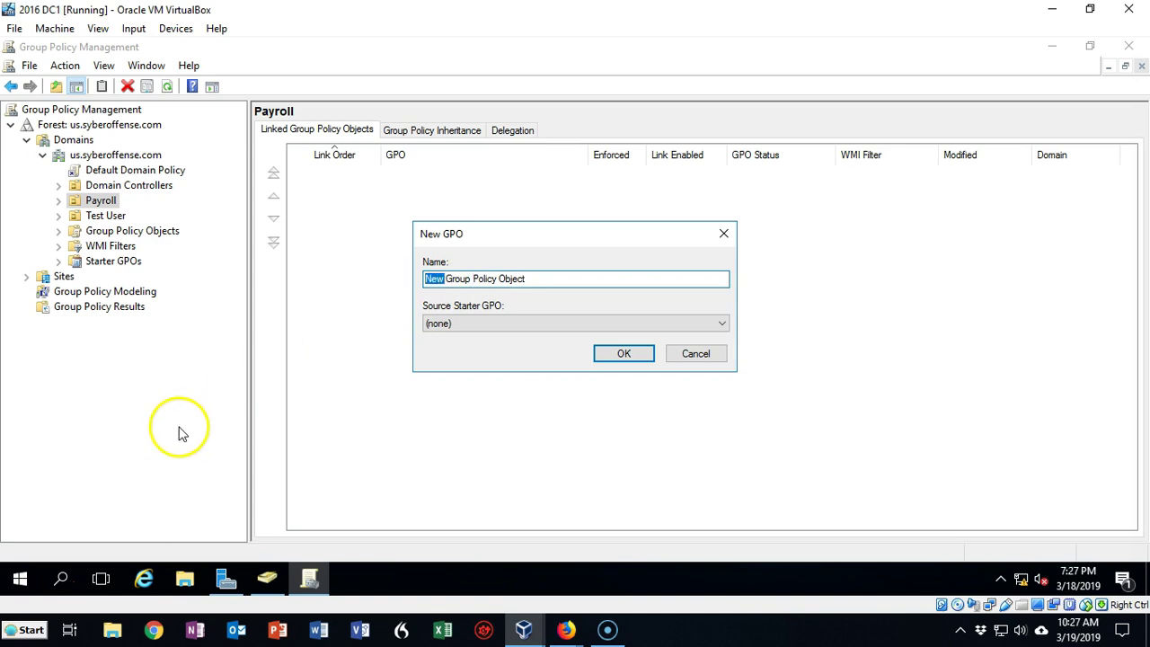
pyautogui.write('Payroll')
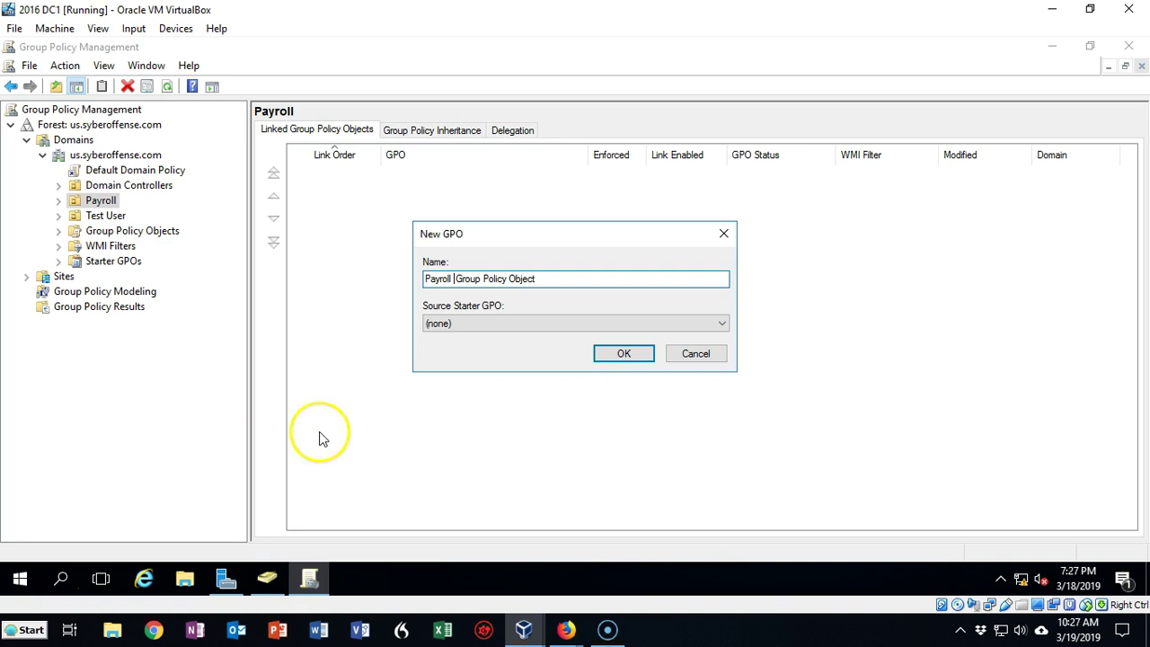
pyautogui.click(624, 355)
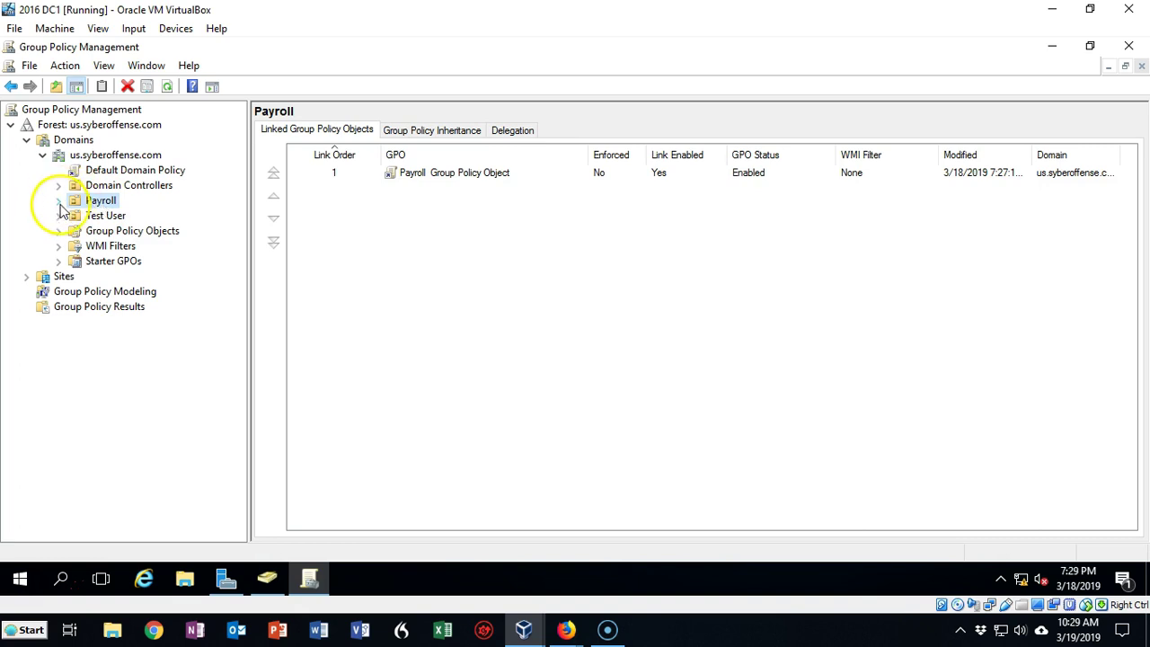
# Edit the Payroll Group Policy Object link under Payroll in a maximized editor window.
pyautogui.click(59, 201)
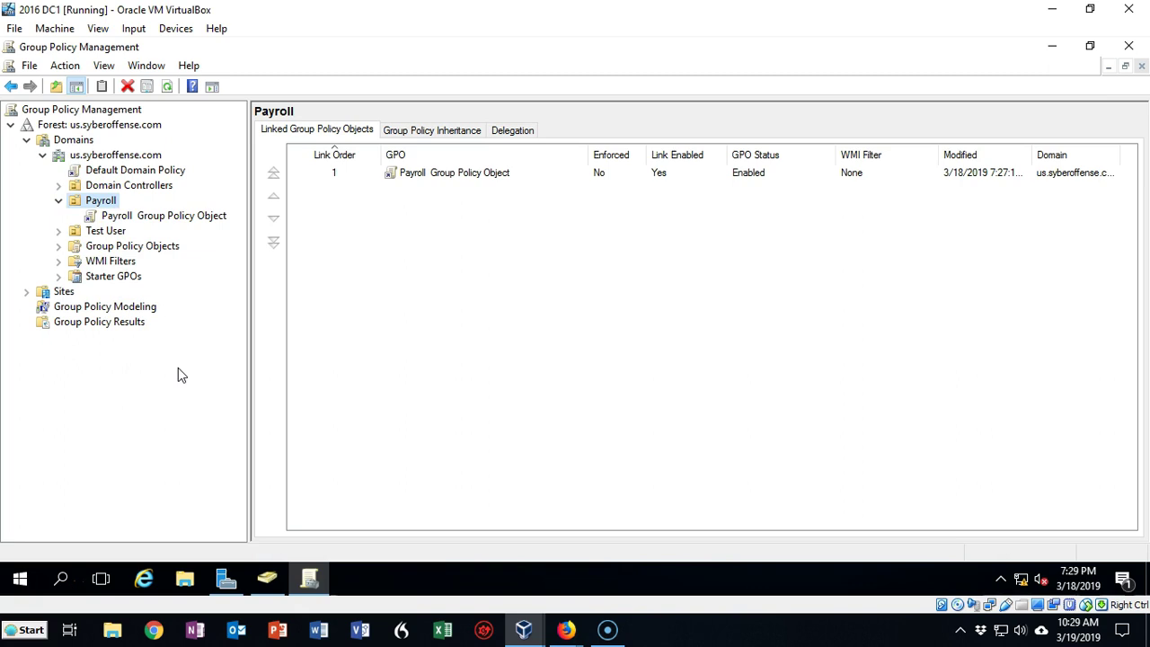
pyautogui.rightClick(178, 222)
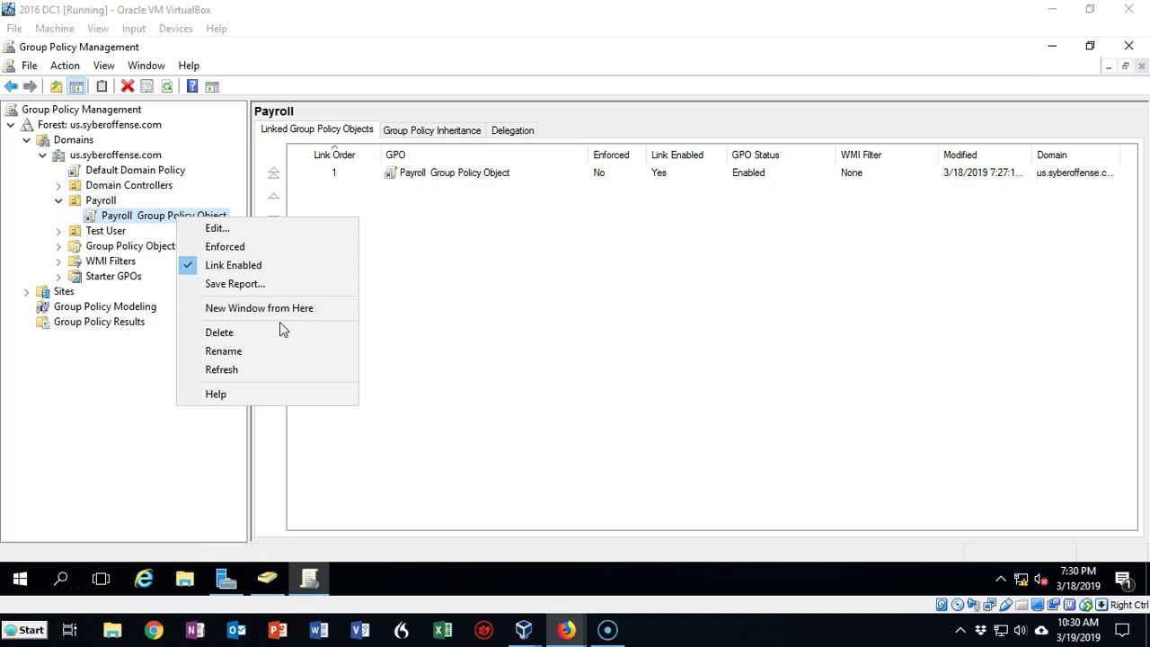
pyautogui.click(218, 228)
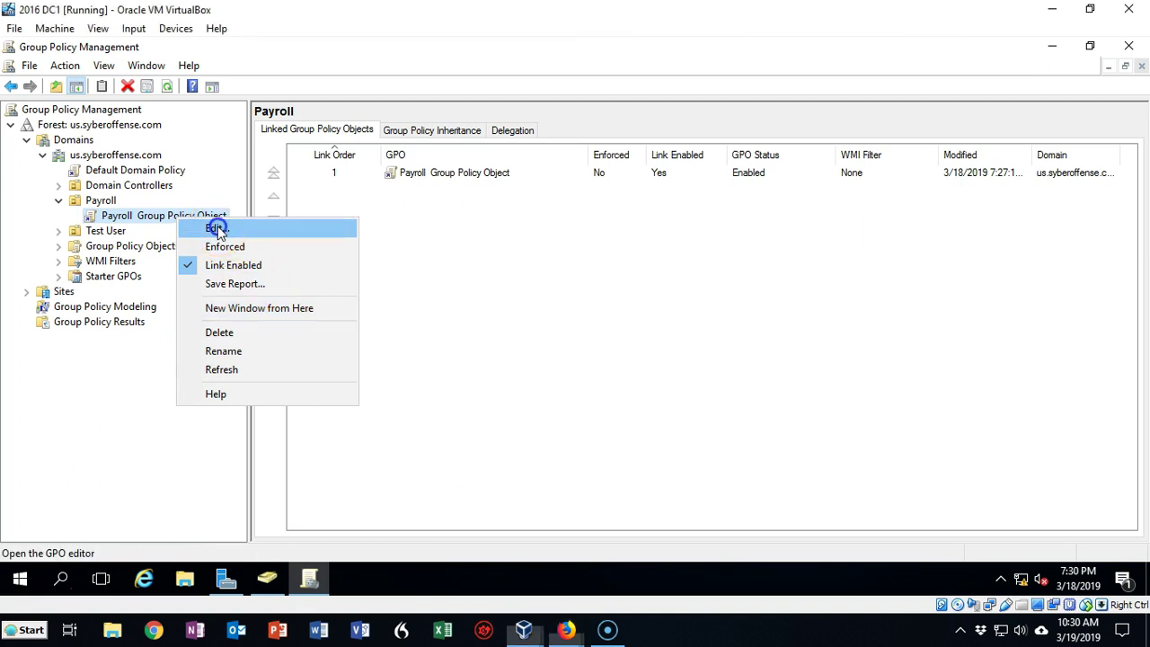
pyautogui.click(679, 93)
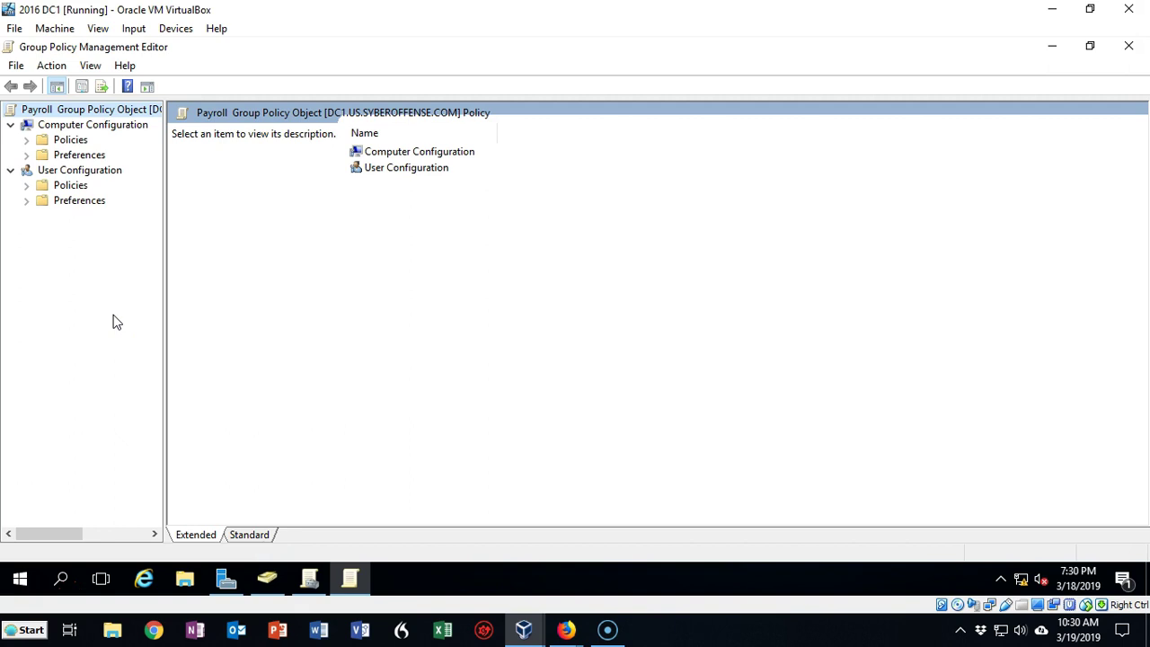
# Expand User Configuration Policies, Administrative Templates and Control Panel, widening the tree pane.
pyautogui.click(27, 188)
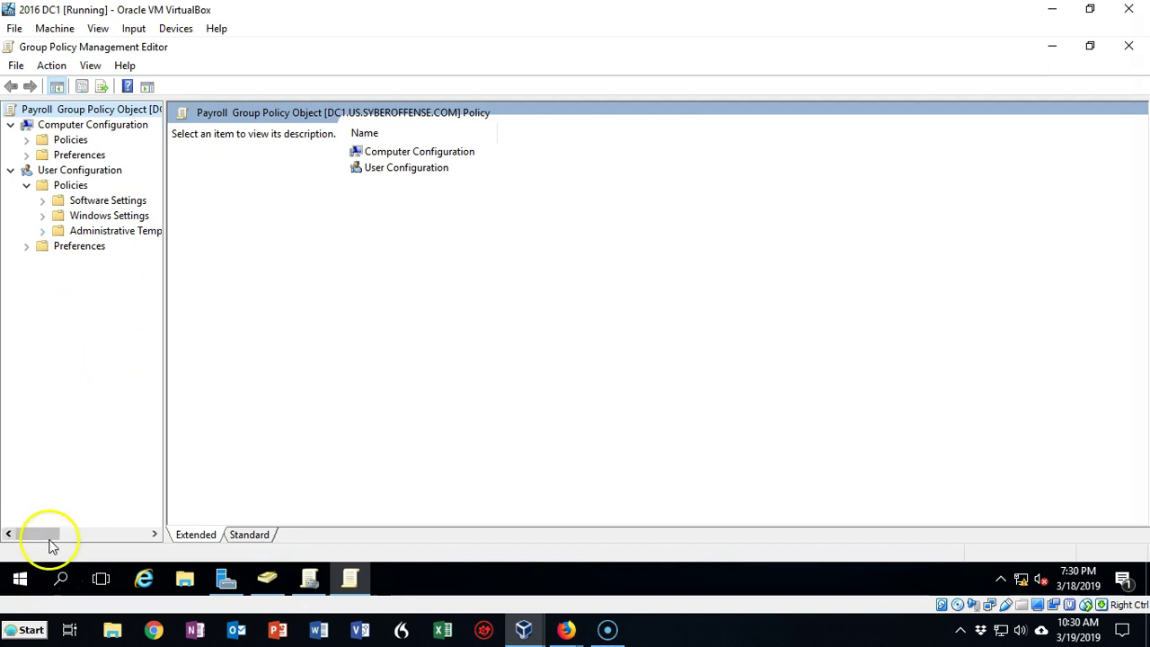
pyautogui.click(42, 233)
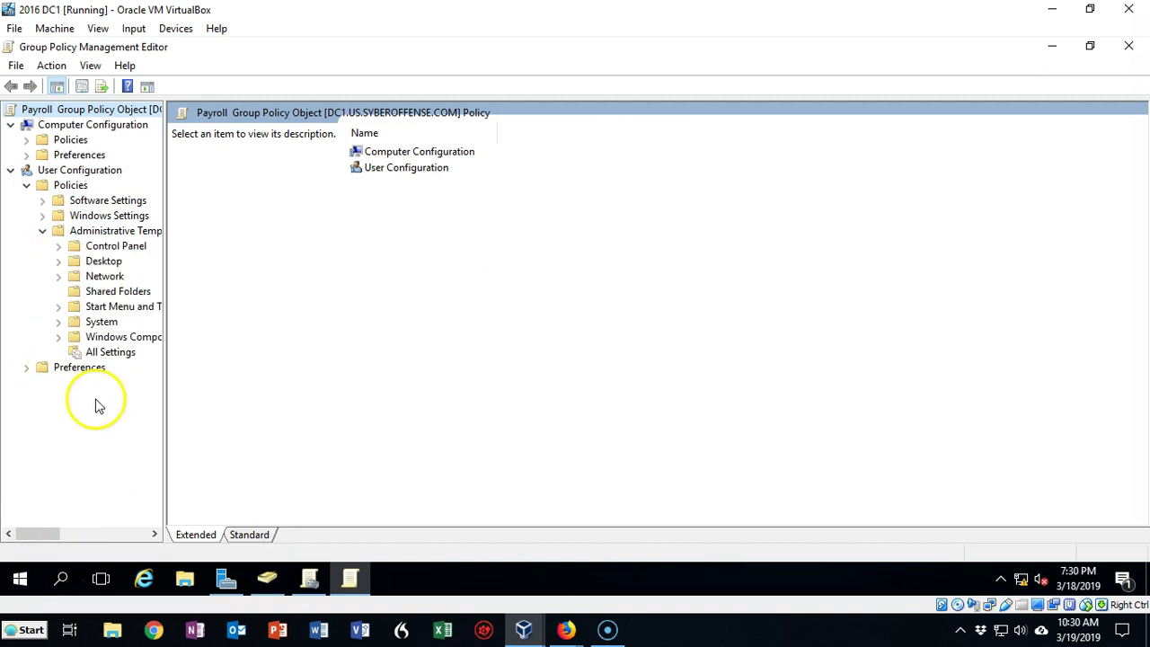
pyautogui.moveTo(164, 383); pyautogui.dragTo(226, 381)
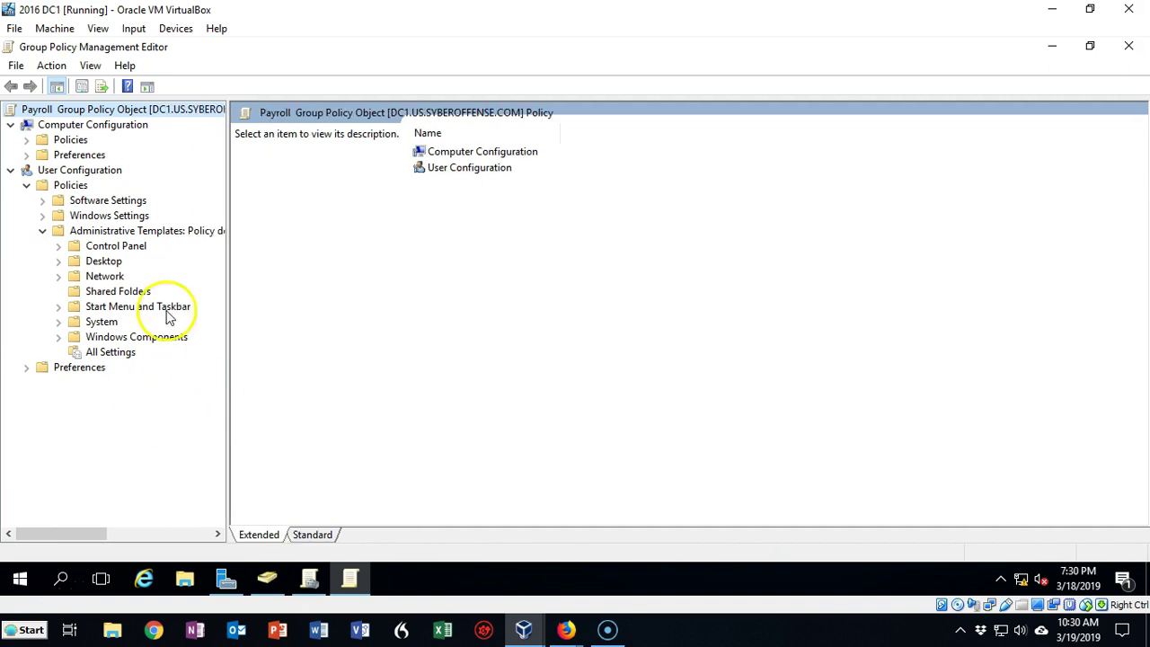
pyautogui.click(58, 246)
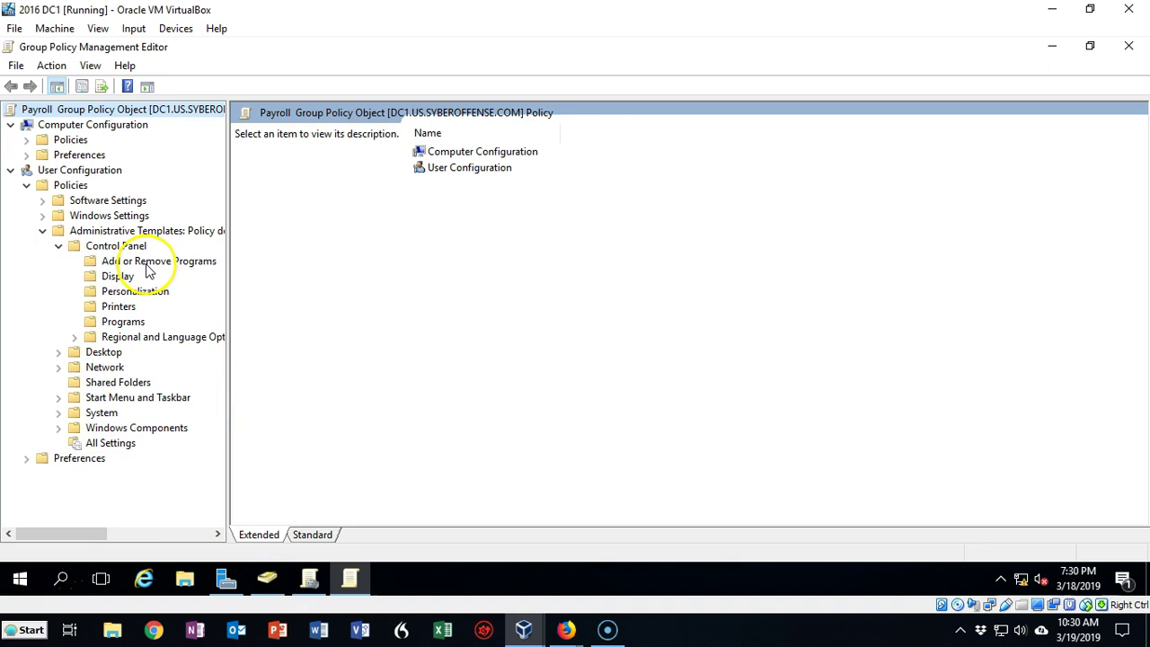
pyautogui.click(120, 248)
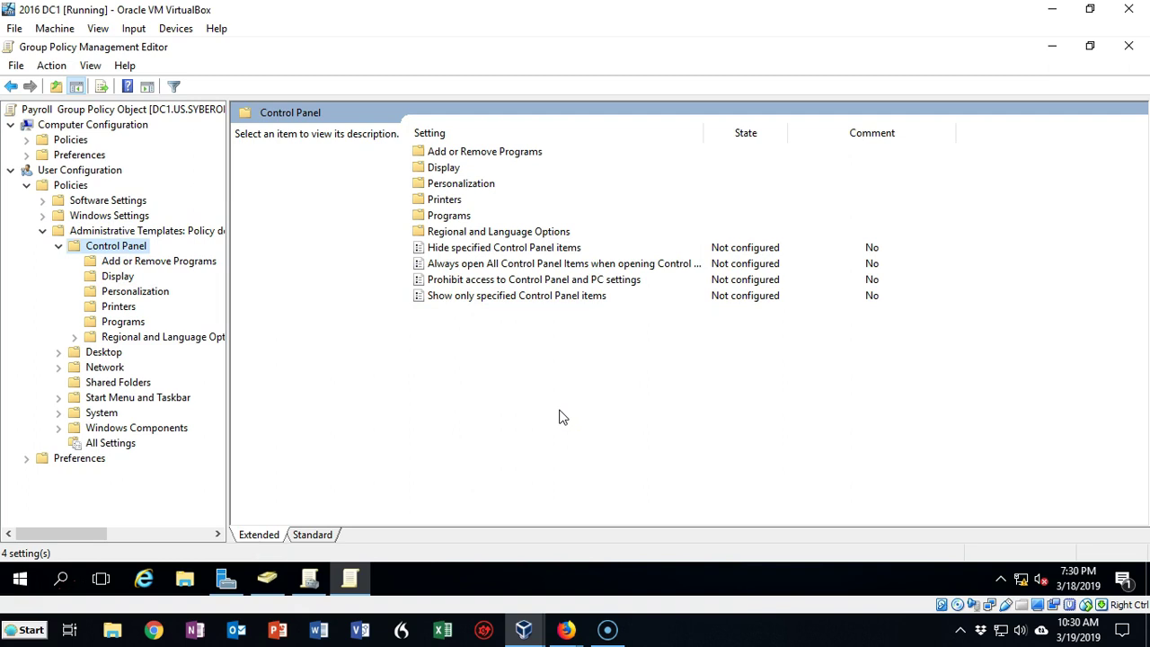
# Open the Add or Remove Programs folder from the Control Panel settings list.
pyautogui.click(506, 201)
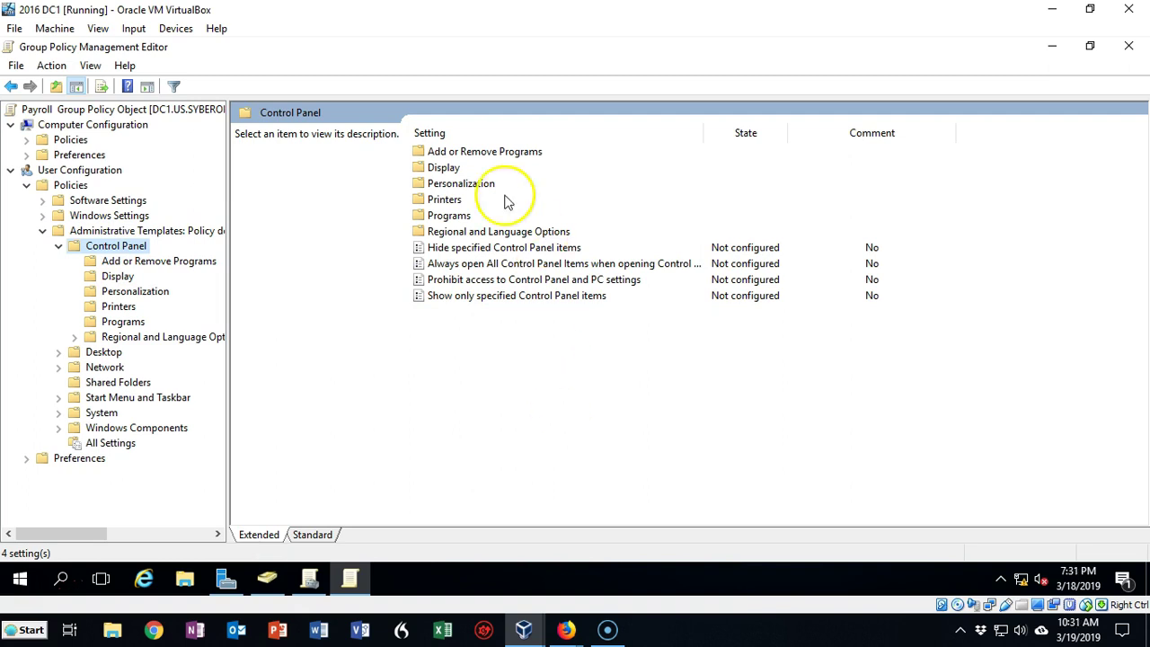
pyautogui.click(464, 153)
pyautogui.doubleClick(465, 152)
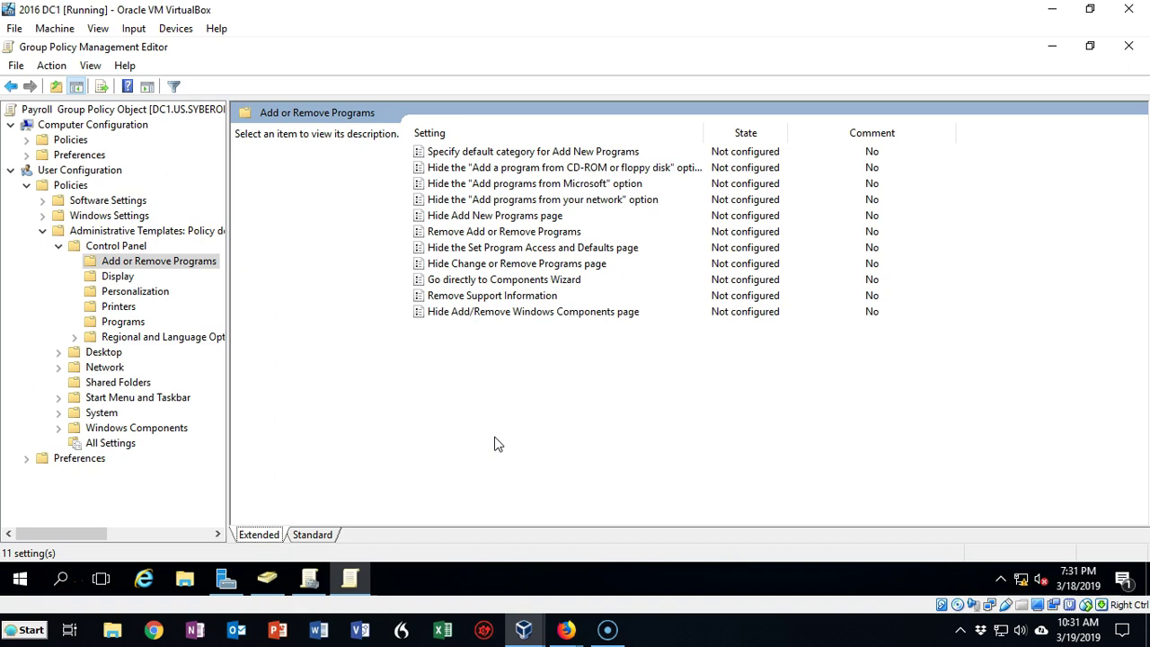
pyautogui.click(500, 433)
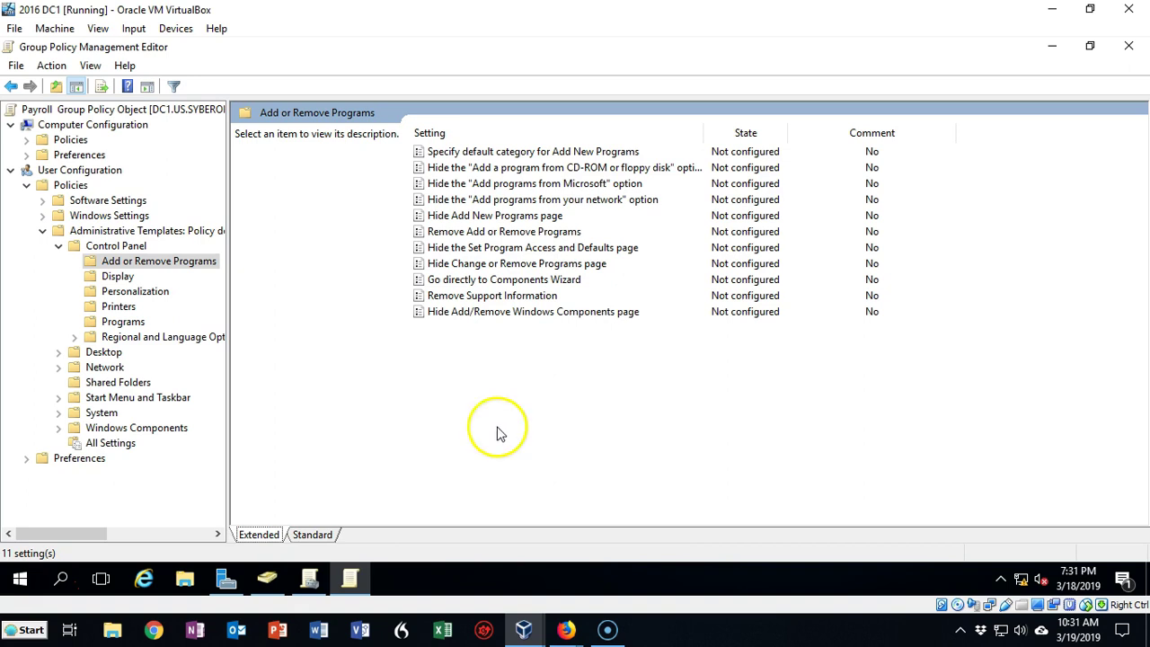
# Set the 'Remove Add or Remove Programs' policy to Enabled.
pyautogui.doubleClick(496, 234)
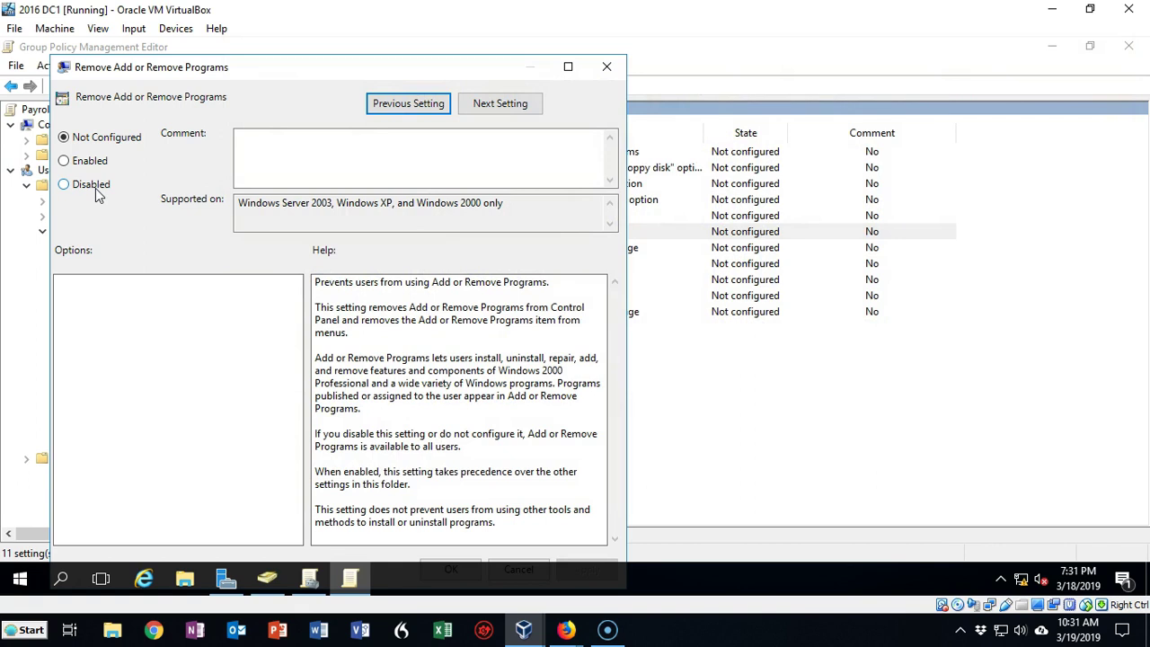
pyautogui.click(64, 163)
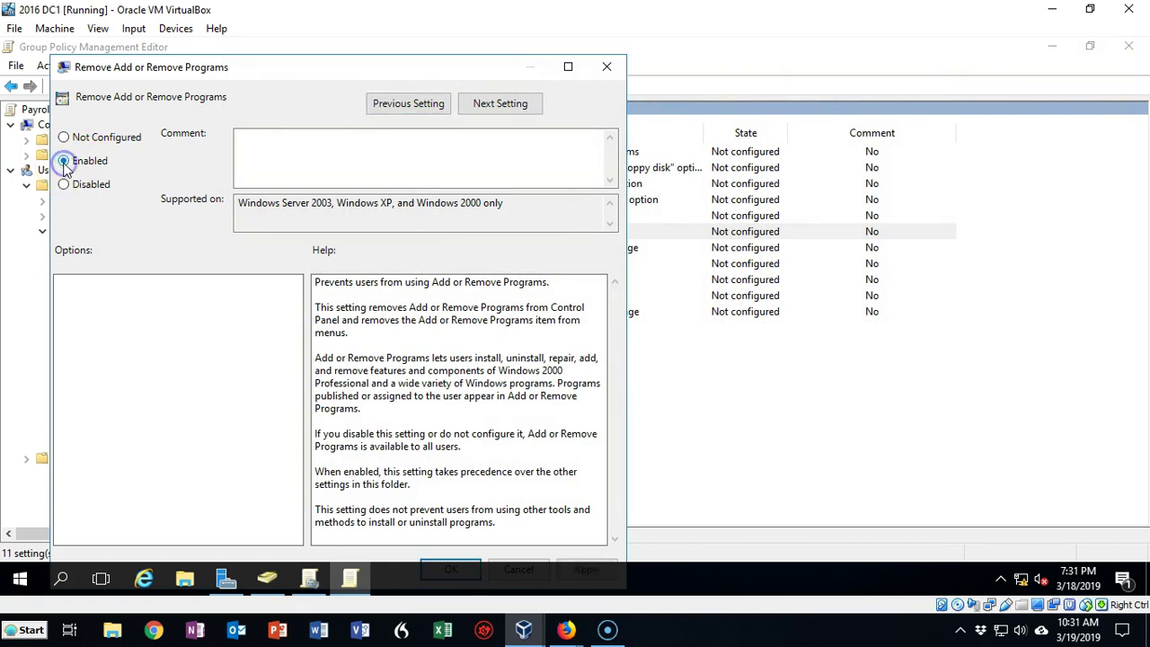